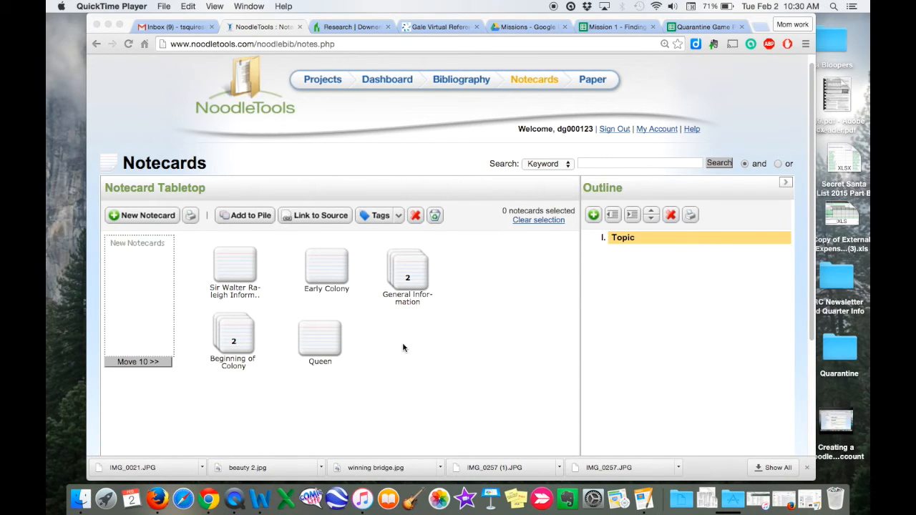
Rename the first outline topic as "Exploration".
left_click(632, 237)
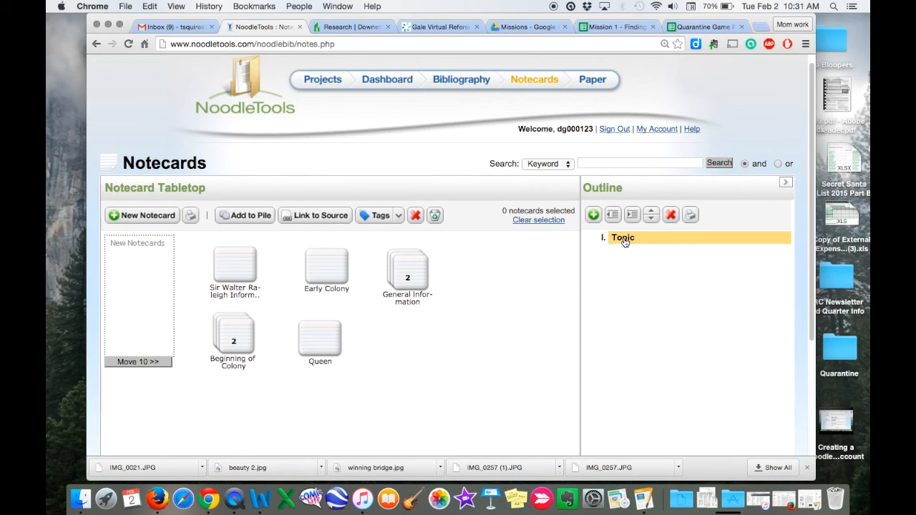
left_click(633, 238)
type("E")
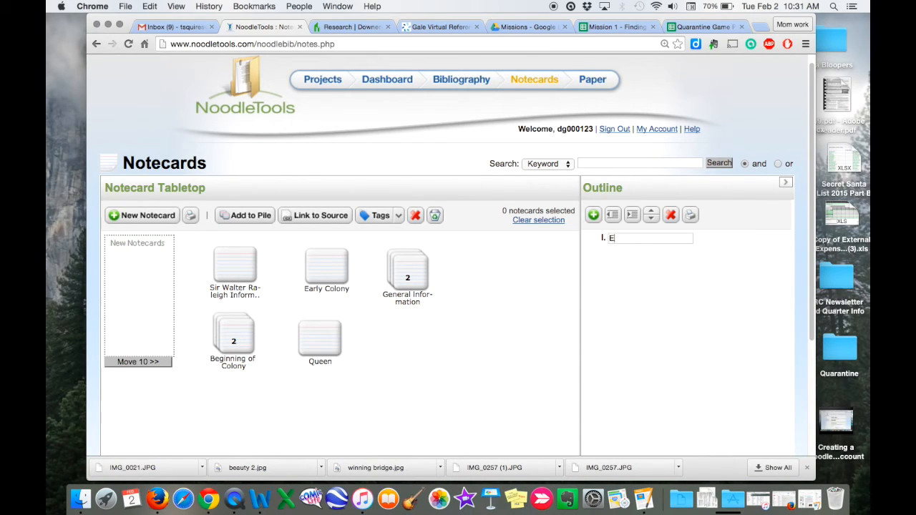
type("xploration -")
key("BackSpace")
key("BackSpace")
key("Return")
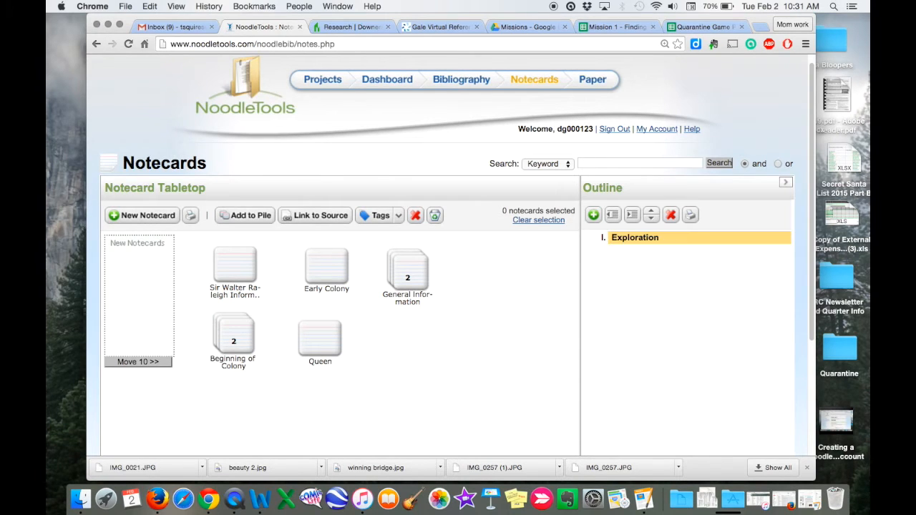
Add a subtopic named "Queen" beneath the Exploration topic in the outline.
left_click(592, 215)
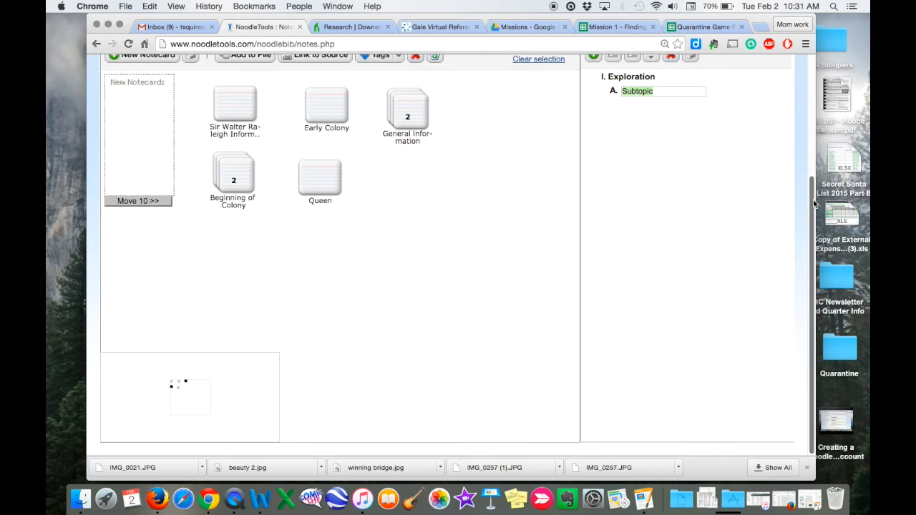
left_click_drag(813, 199, 808, 124)
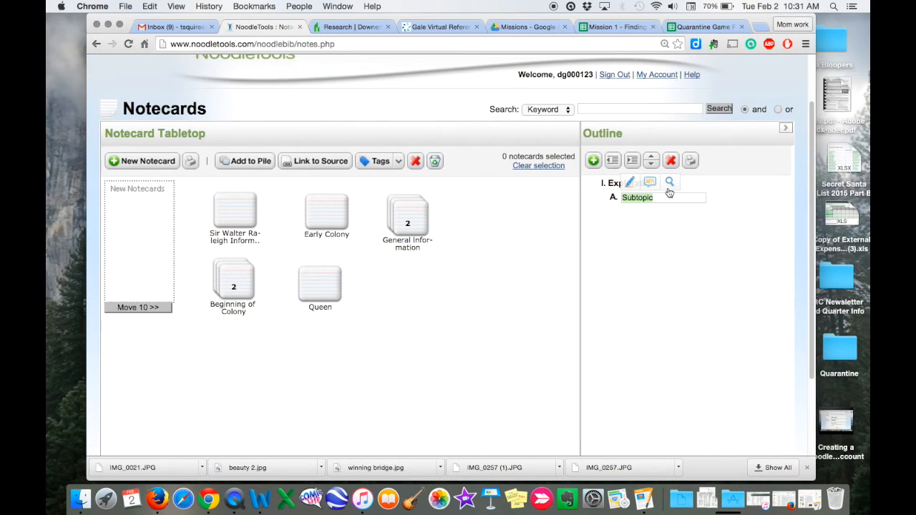
type("Queen")
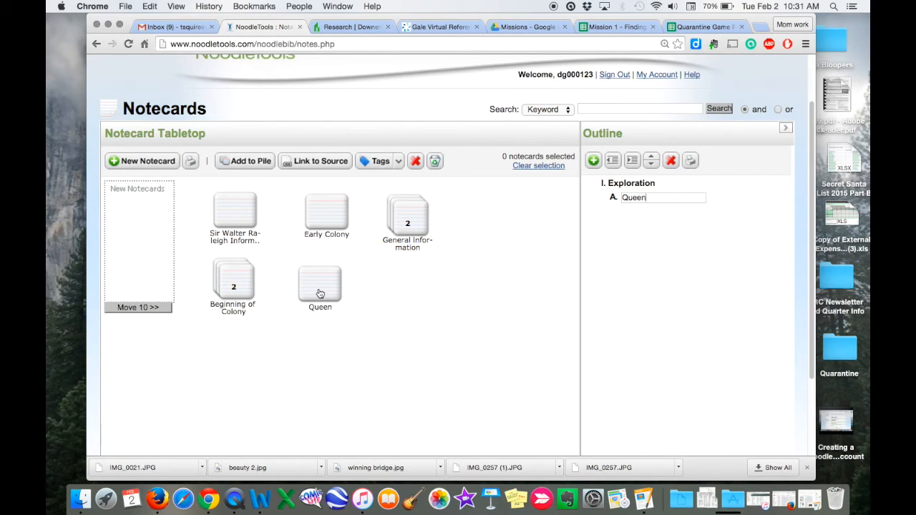
mouse_move(320, 294)
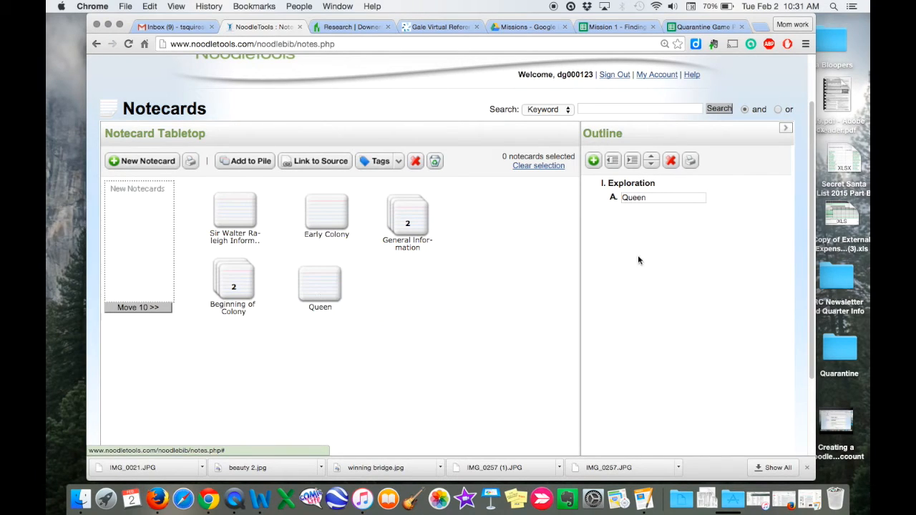
left_click(658, 213)
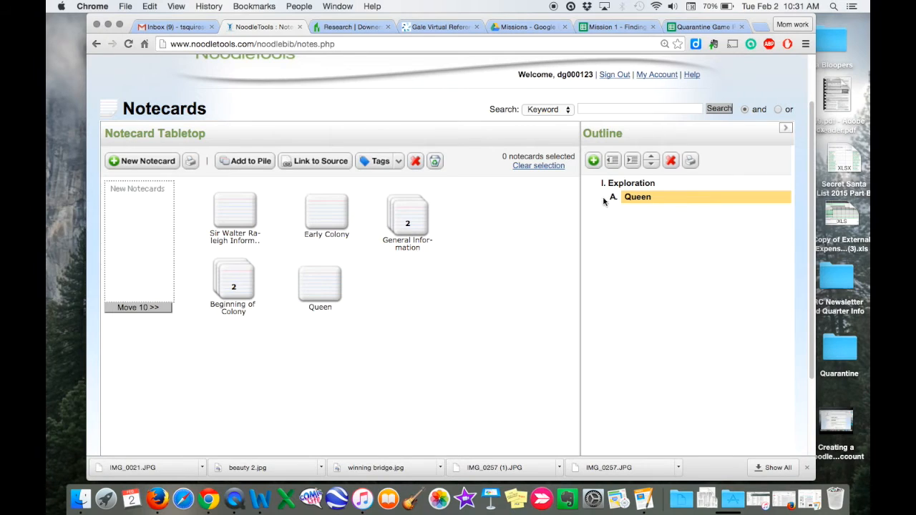
left_click(593, 160)
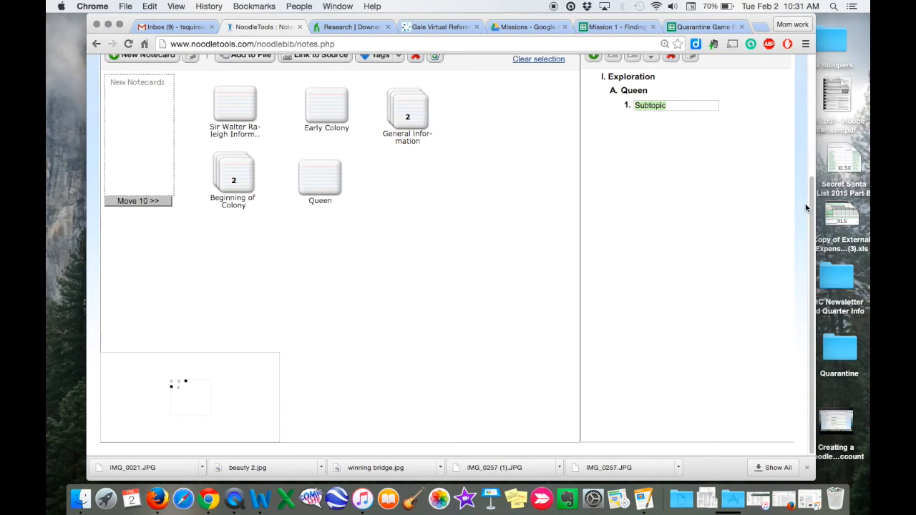
scroll(812, 207, "up", 3)
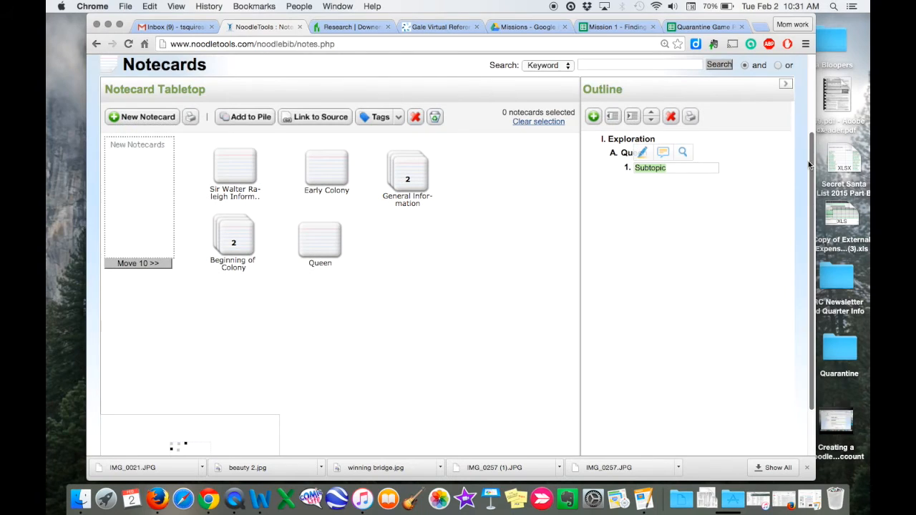
left_click(654, 181)
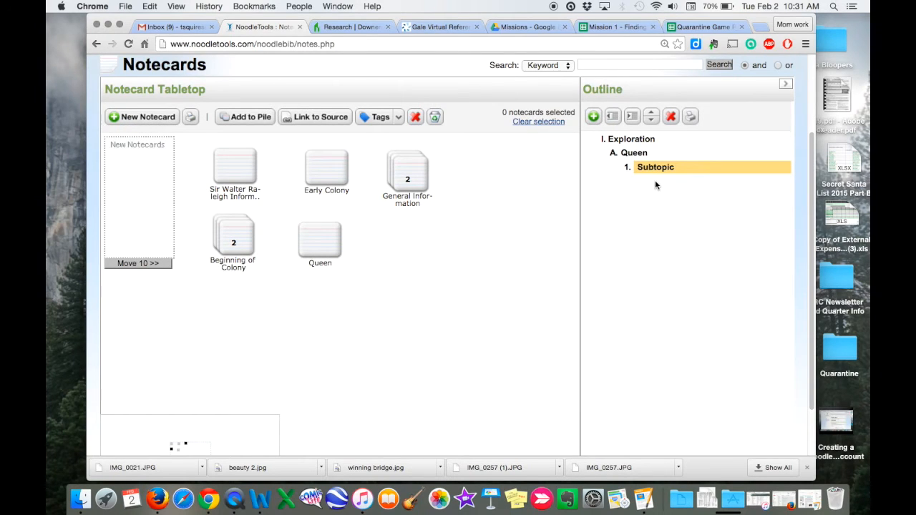
left_click(670, 116)
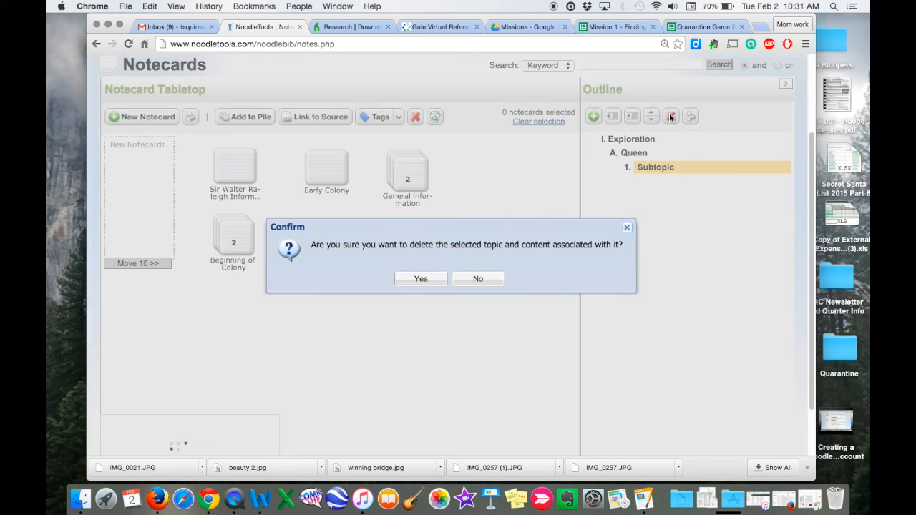
left_click(420, 282)
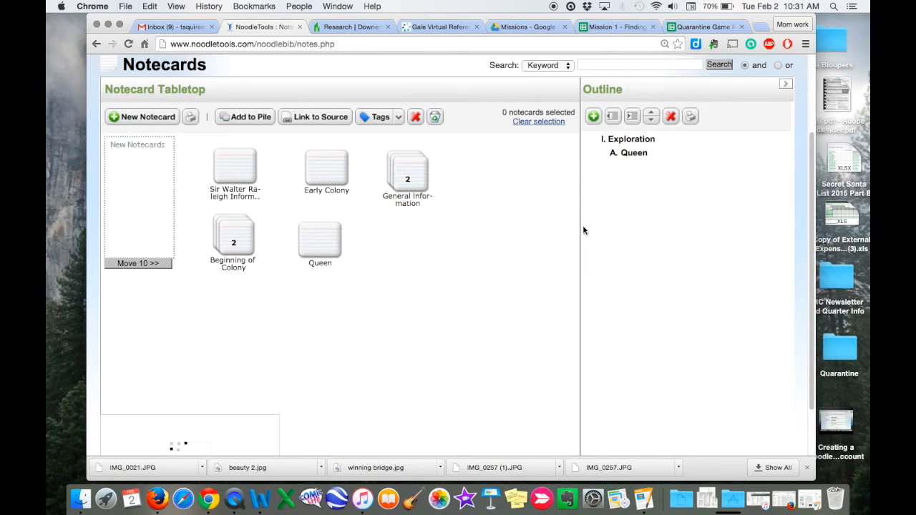
Add a second main topic named "Sir Walter" to the outline.
left_click(593, 117)
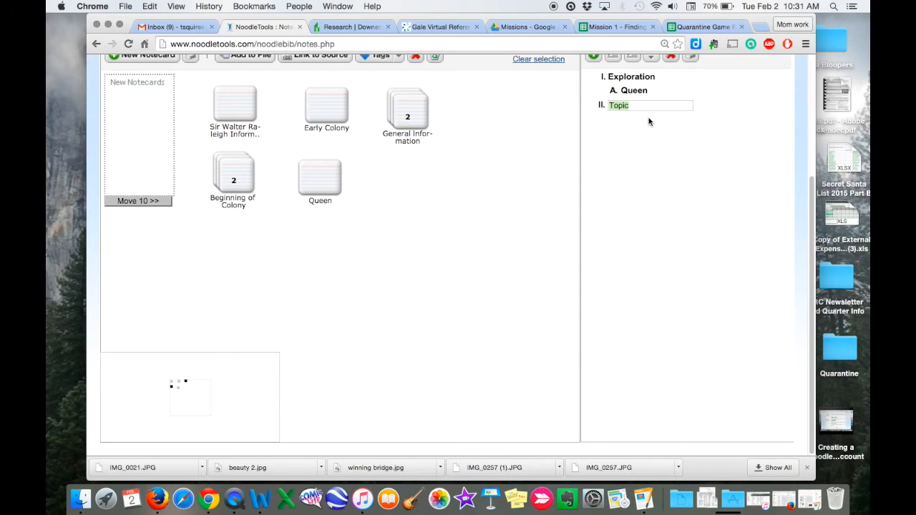
left_click_drag(812, 215, 809, 146)
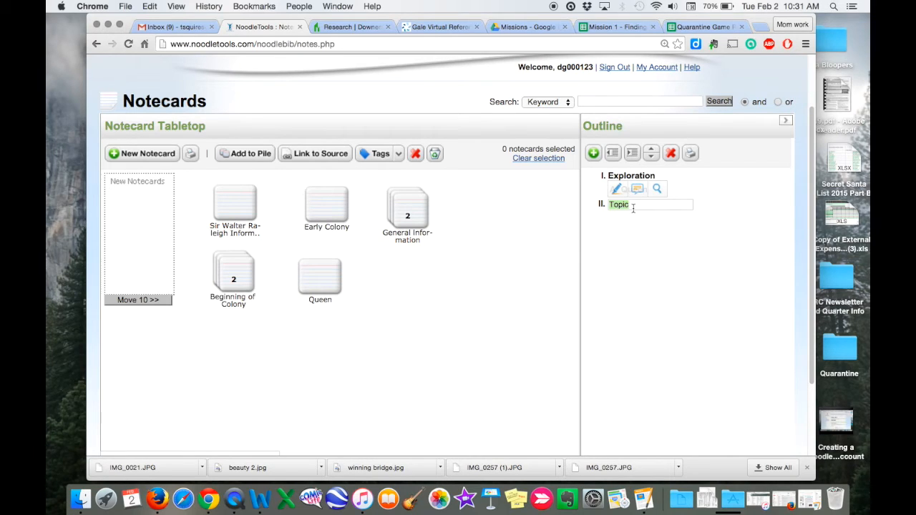
type("Sir Walter")
key("Return")
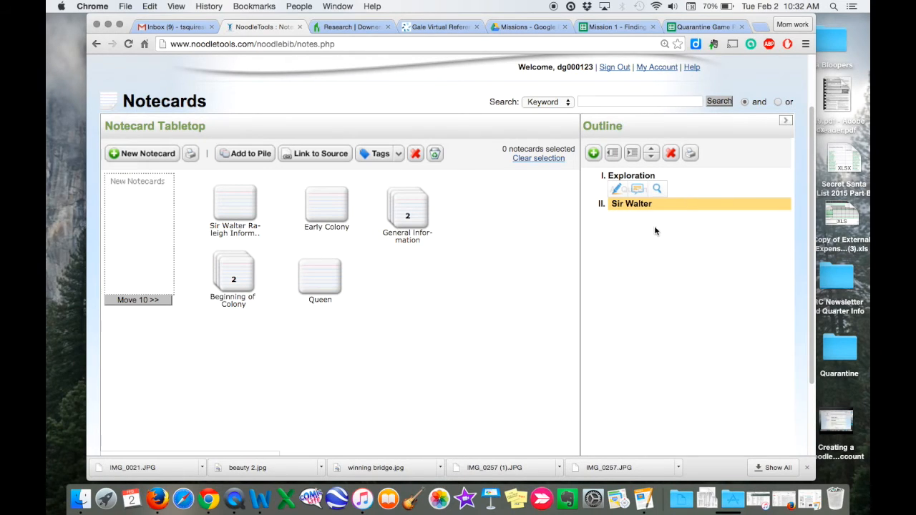
Add a subtopic named "Life and his exploring" beneath the Sir Walter topic.
left_click(593, 153)
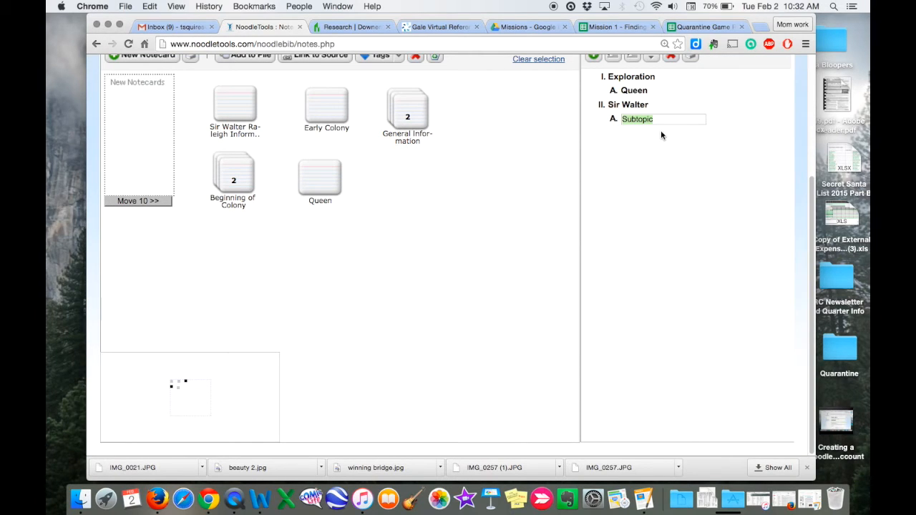
type("Life and his expl")
key("BackSpace")
type("ploring")
key("Return")
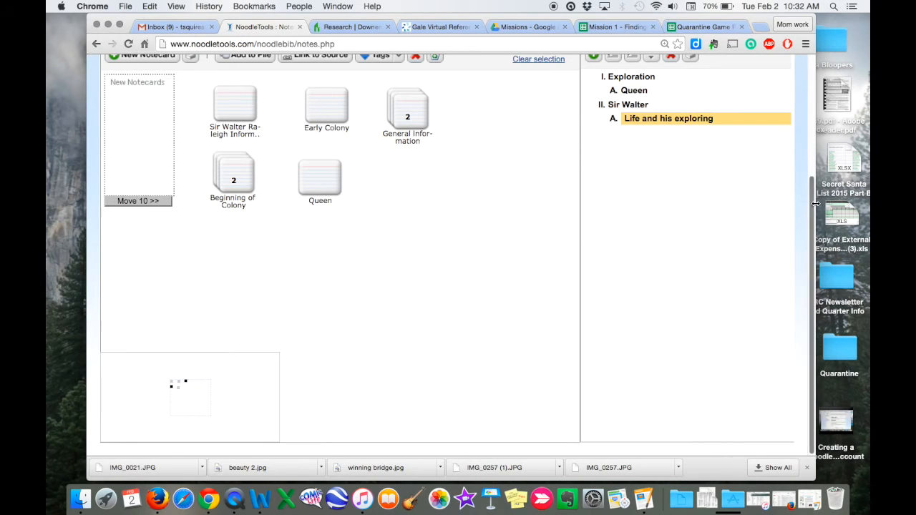
scroll(812, 207, "up", 3)
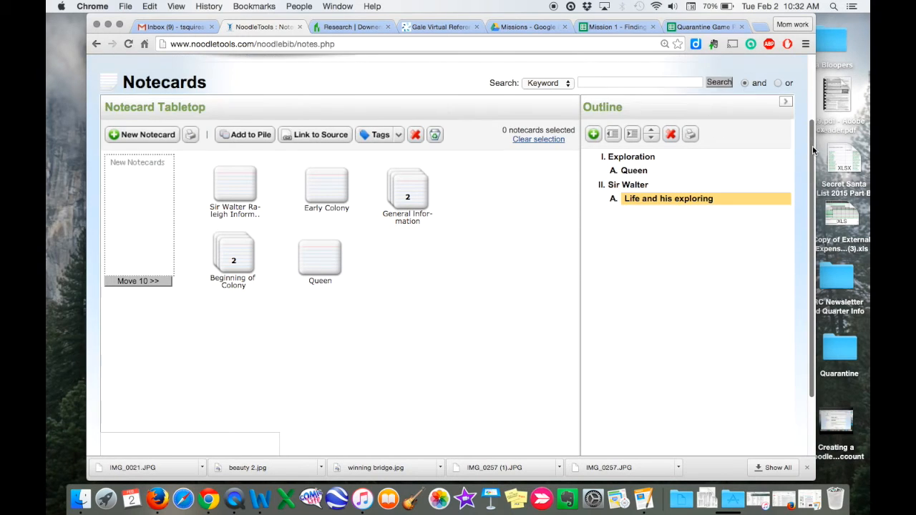
left_click(593, 136)
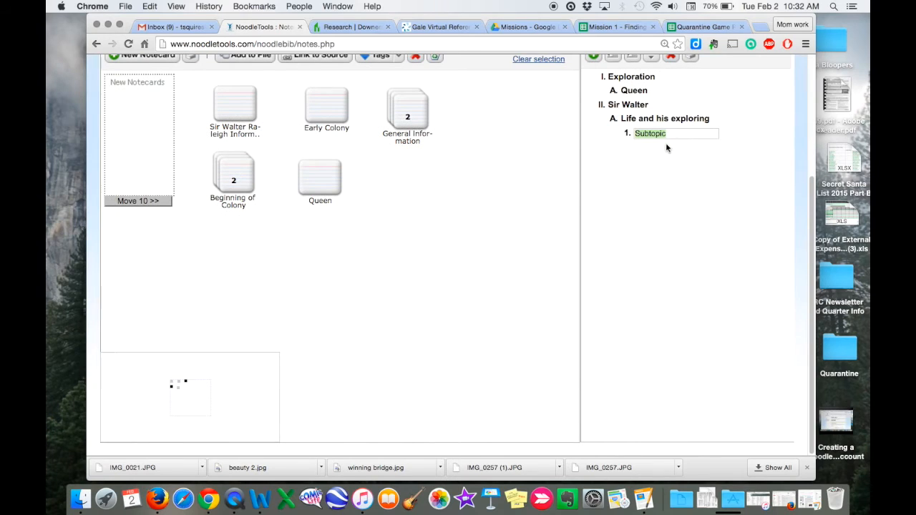
key("Return")
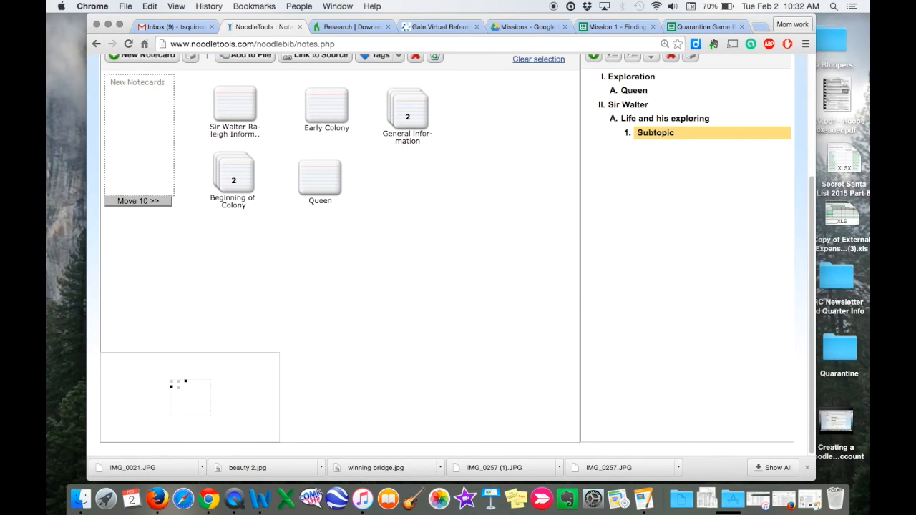
scroll(812, 210, "up", 3)
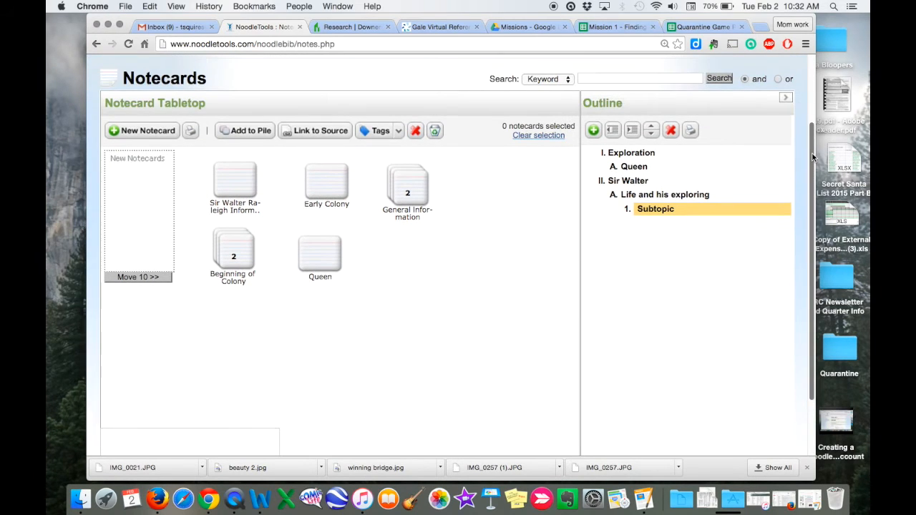
left_click(671, 131)
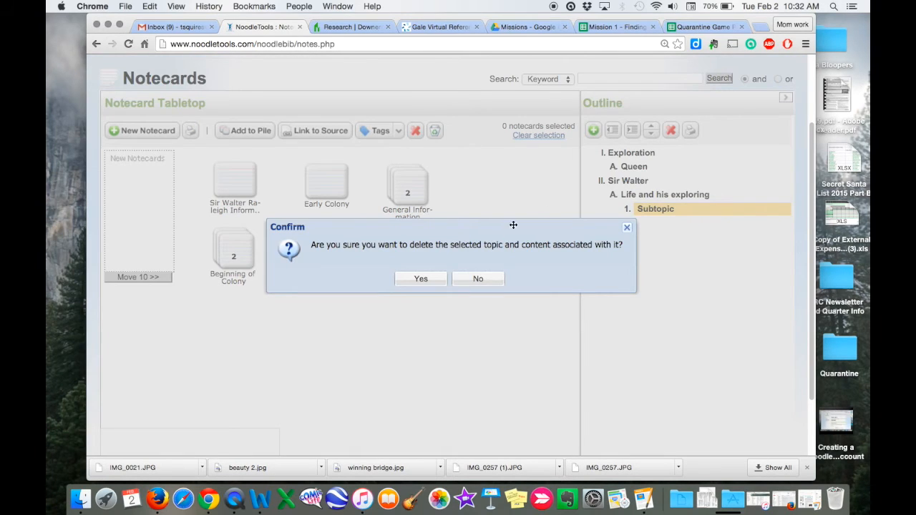
left_click(420, 280)
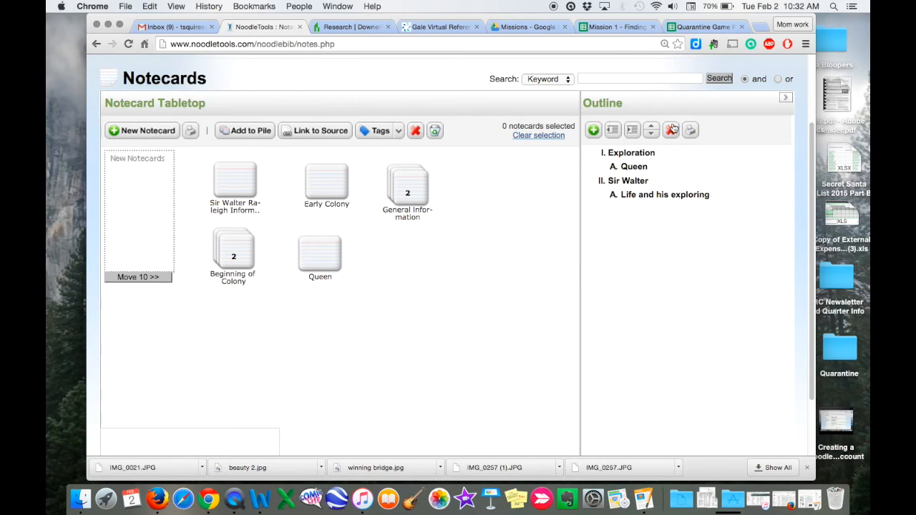
Add a third main topic named "Roanoke Colony" to the outline, correcting the spelling of Roanoke.
left_click(593, 131)
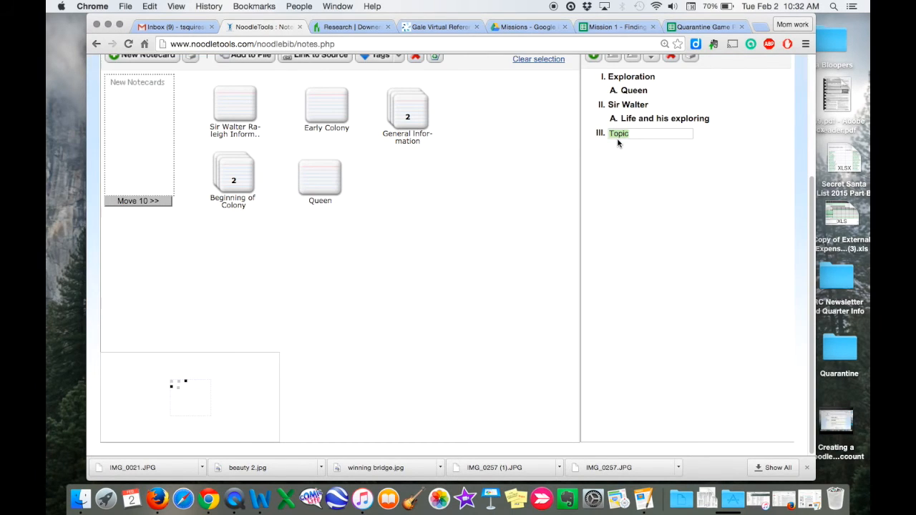
type("Roanake")
right_click(624, 133)
left_click(650, 136)
type("Colony")
key("Return")
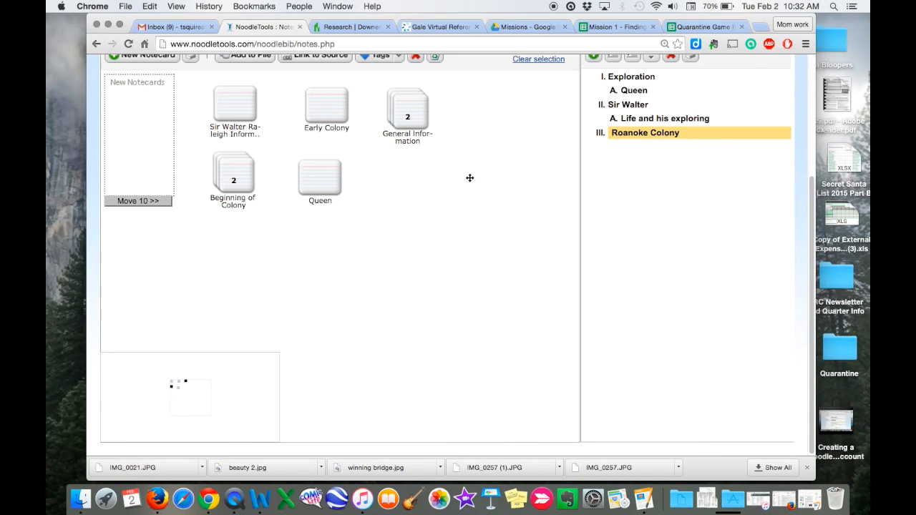
View the details of the notecards in the General Information pile, and return to the tabletop.
scroll(760, 211, "up", 2)
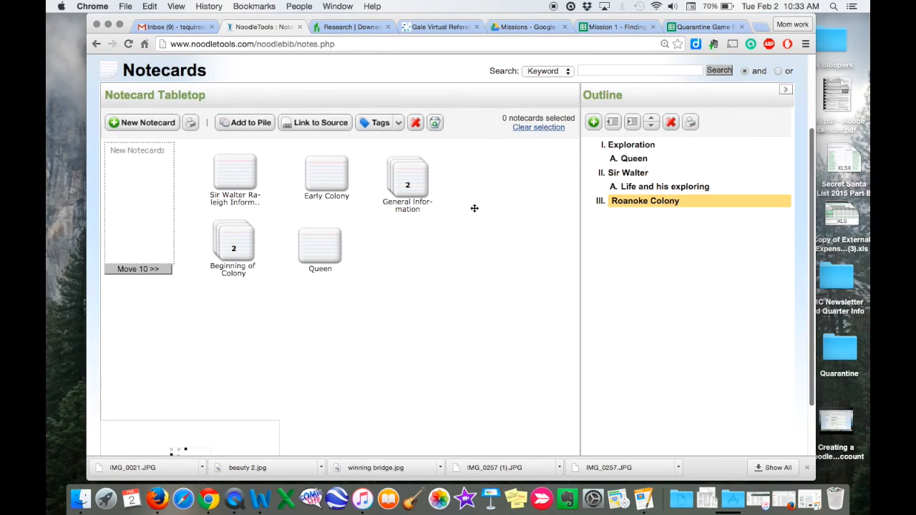
mouse_move(405, 184)
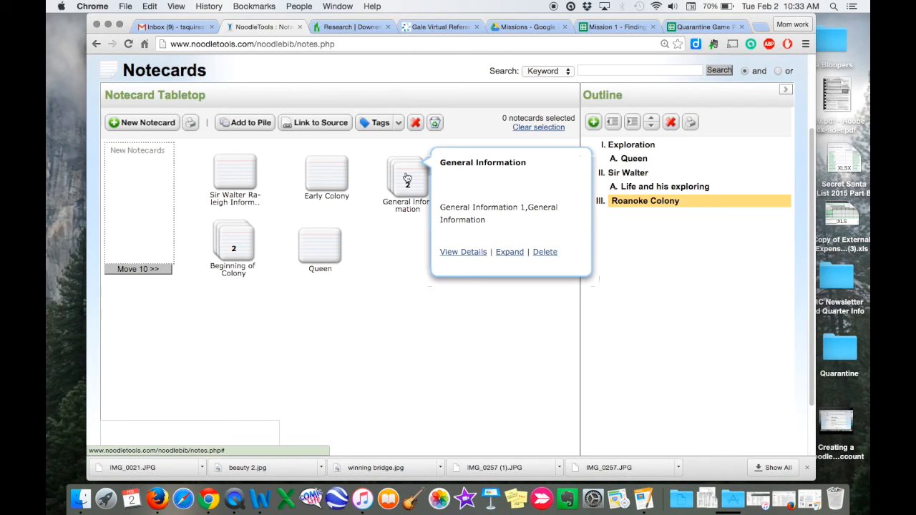
left_click(457, 253)
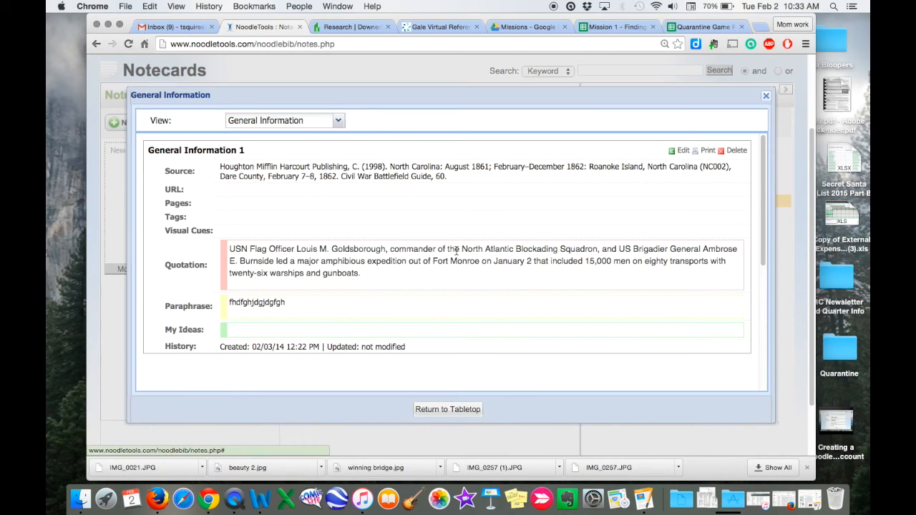
left_click_drag(762, 192, 768, 234)
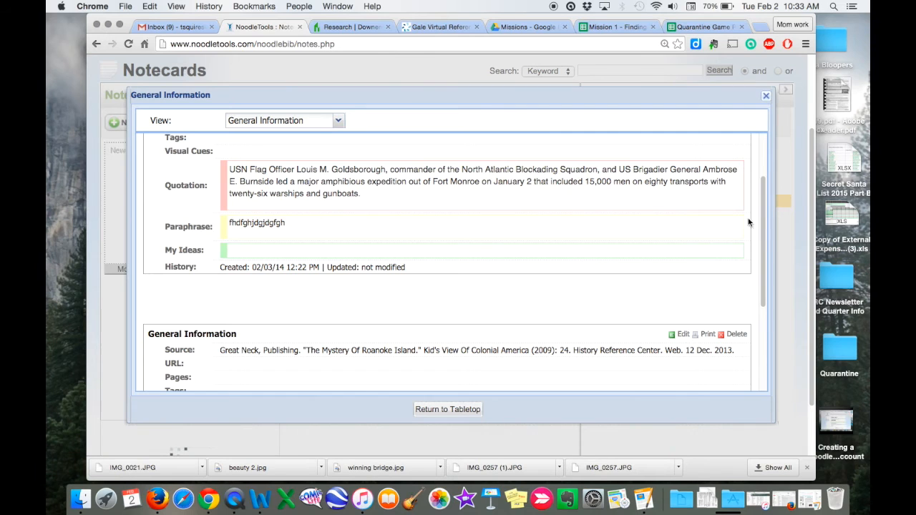
left_click_drag(762, 214, 762, 136)
left_click(765, 95)
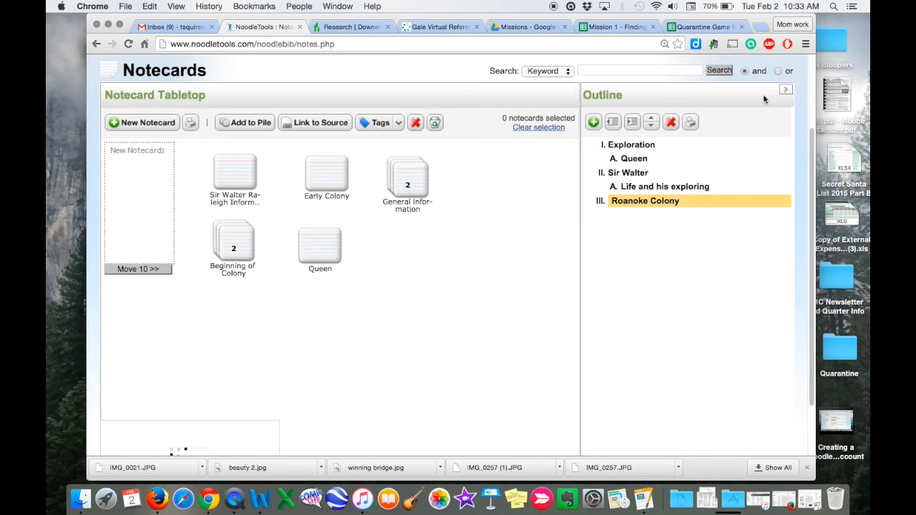
Add all notecards from the General Information pile to the Roanoke Colony topic in the outline.
mouse_move(407, 181)
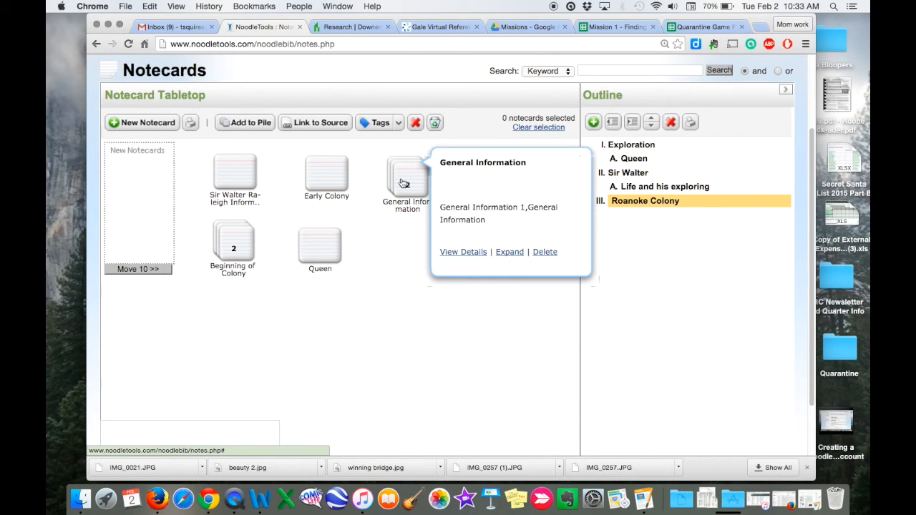
left_click_drag(405, 183, 629, 203)
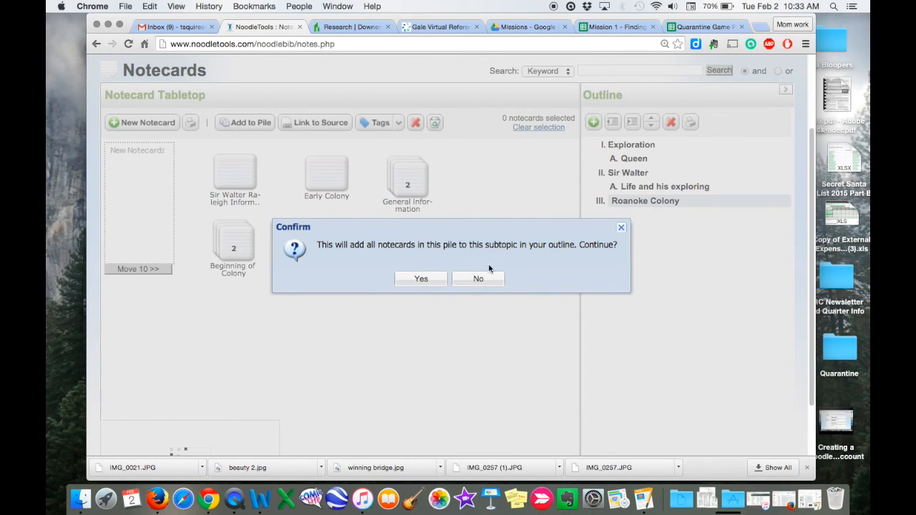
left_click(422, 279)
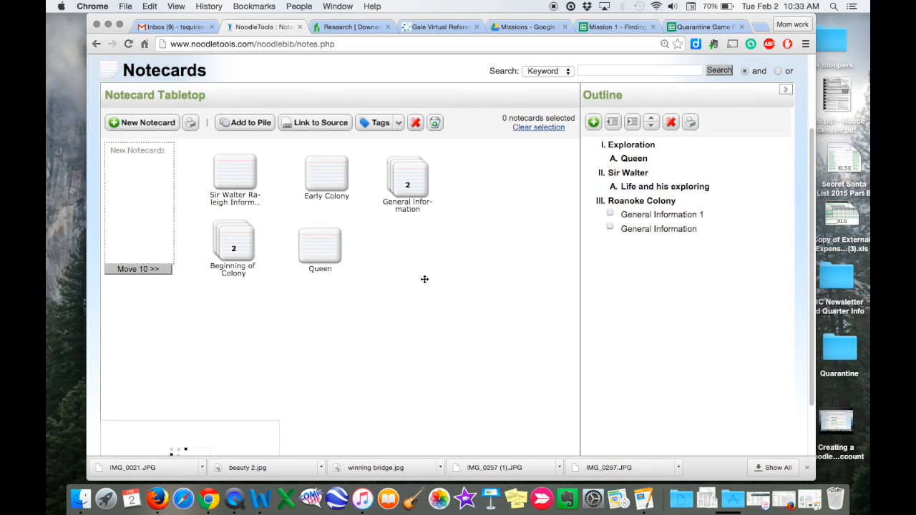
Attach the Sir Walter Raleigh Information notecard to the Sir Walter topic and the Queen notecard to the Queen subtopic.
mouse_move(231, 173)
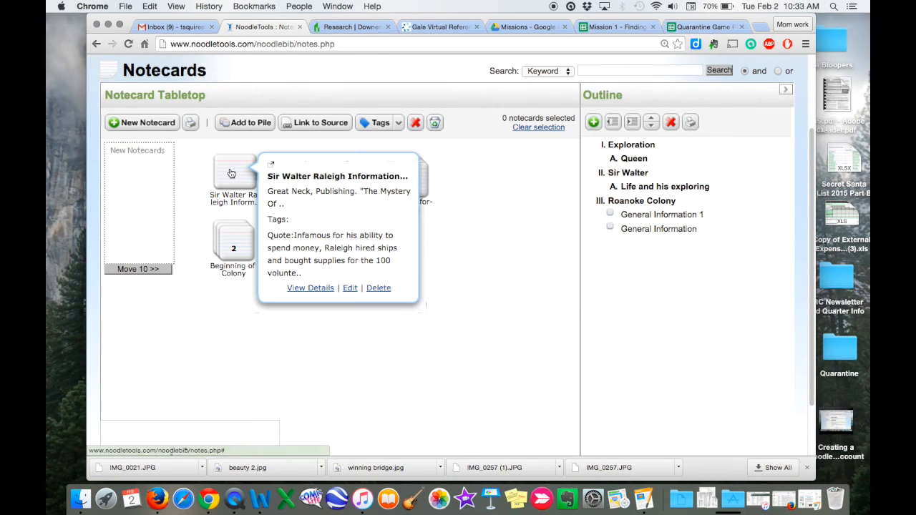
left_click_drag(231, 173, 620, 176)
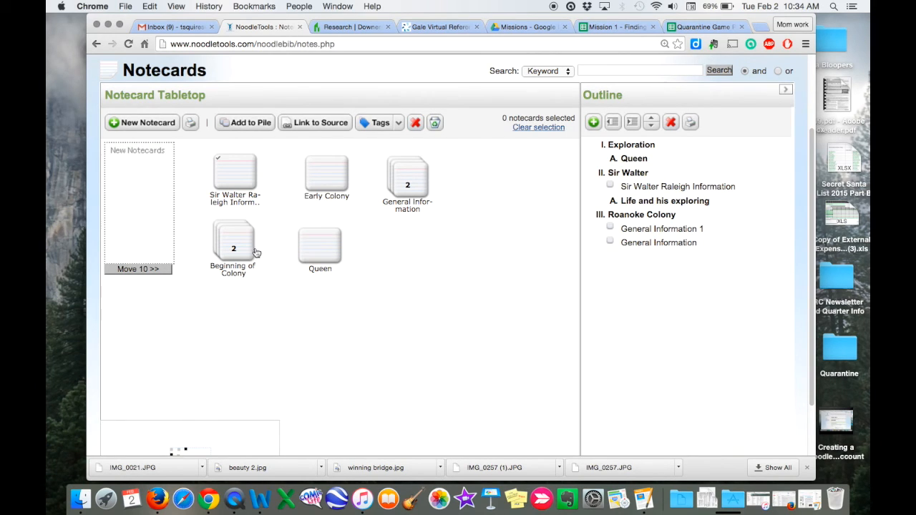
left_click_drag(308, 250, 626, 160)
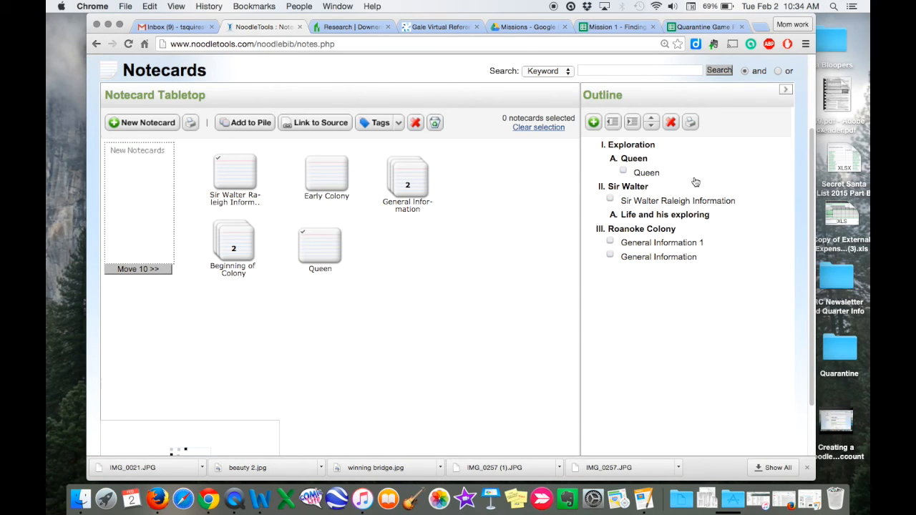
Generate an HTML printout of the outline with notecards, including only Quotation and Paraphrase details, and return to the notecards page.
left_click(690, 123)
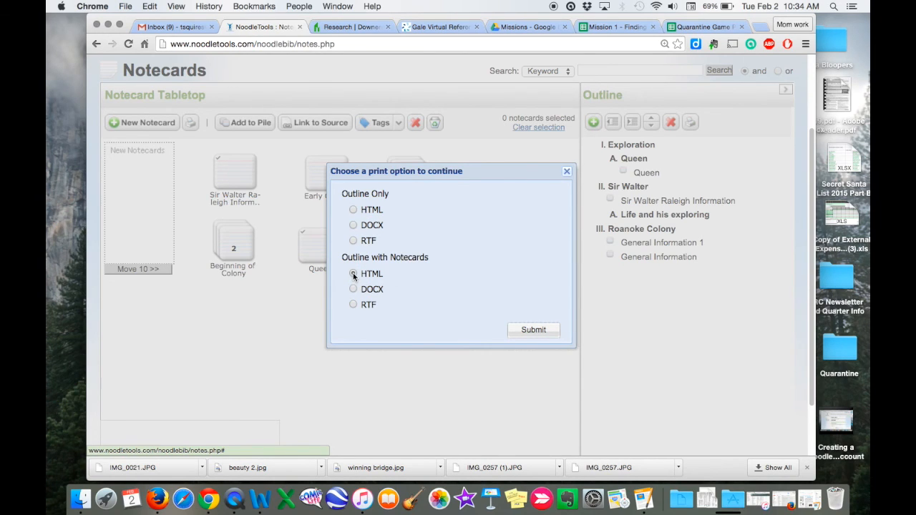
left_click(530, 332)
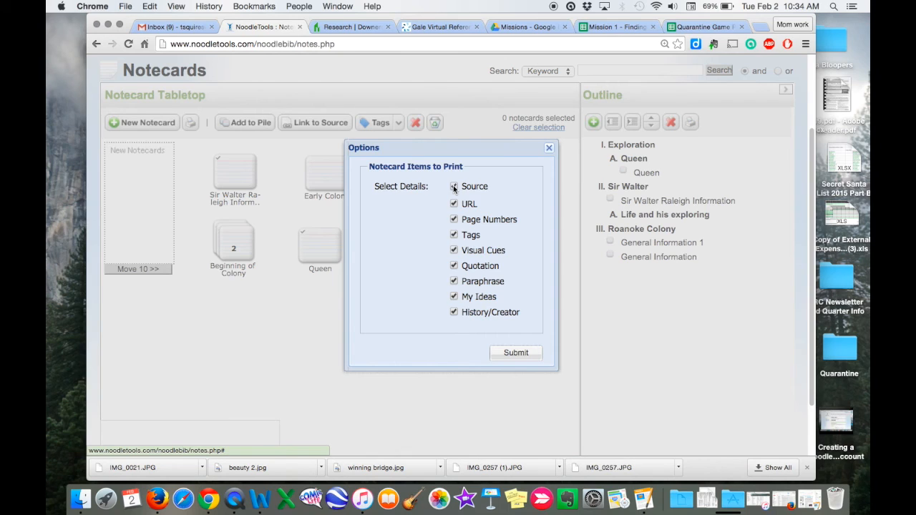
left_click(454, 186)
left_click(453, 203)
left_click(454, 218)
left_click(453, 236)
left_click(453, 297)
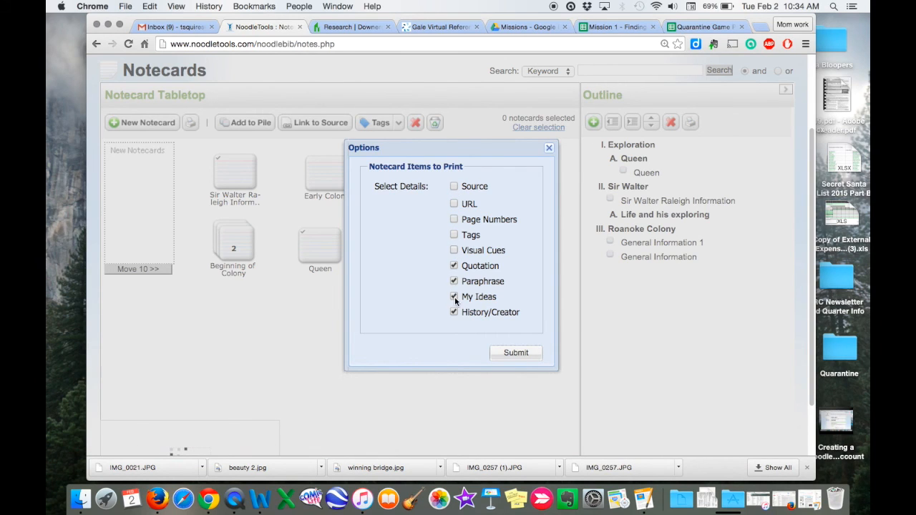
left_click(453, 313)
left_click(505, 353)
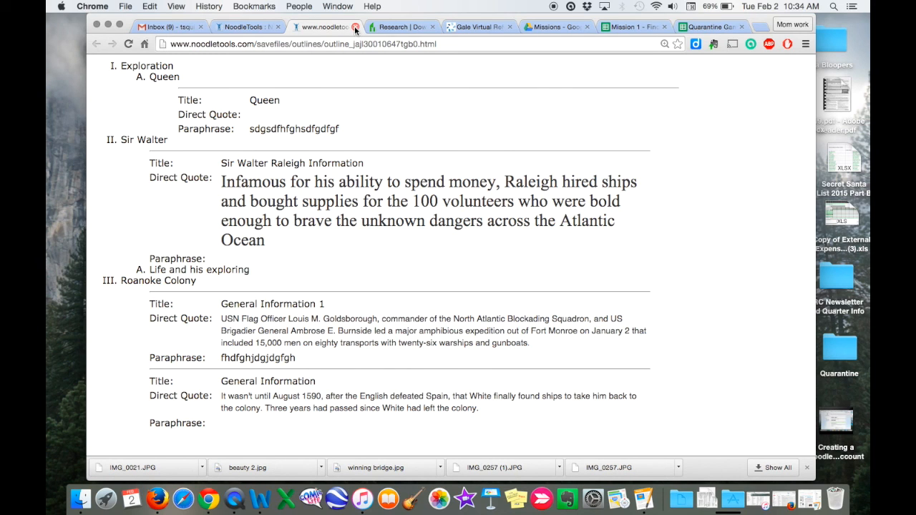
left_click(266, 28)
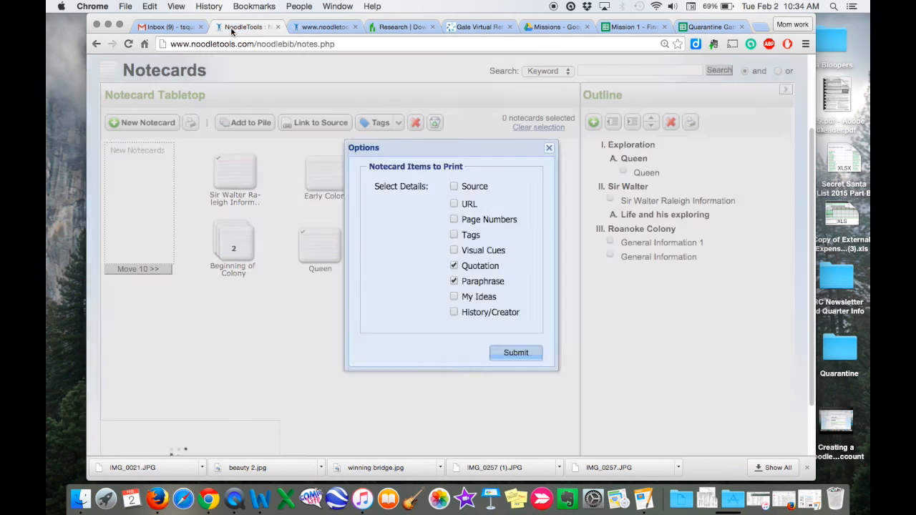